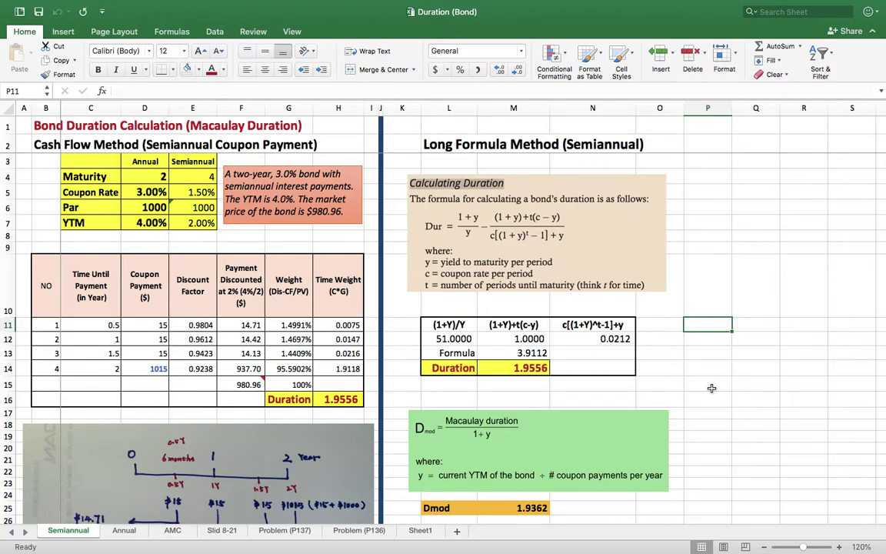
Check the formulas behind the semiannual maturity, coupon rate, par value and YTM inputs.
scroll(711, 388, down, 5)
scroll(711, 387, up, 5)
click(290, 237)
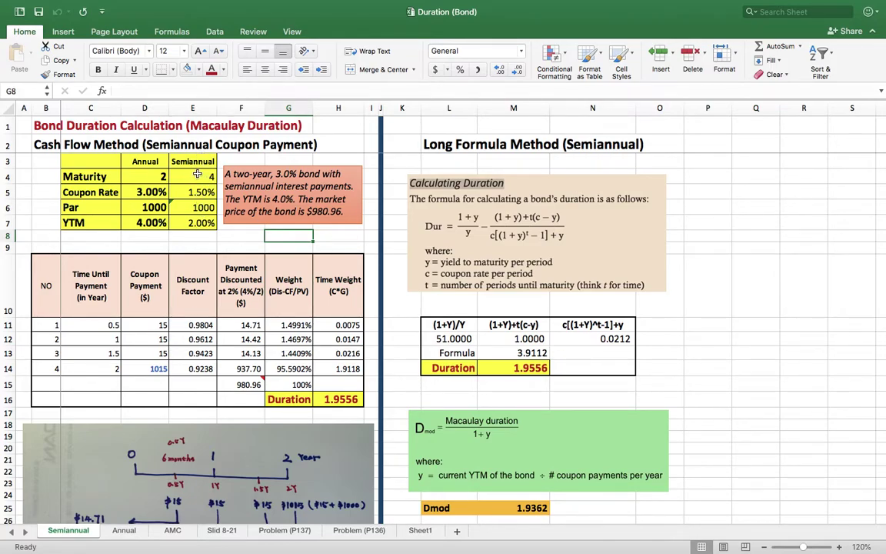
click(198, 177)
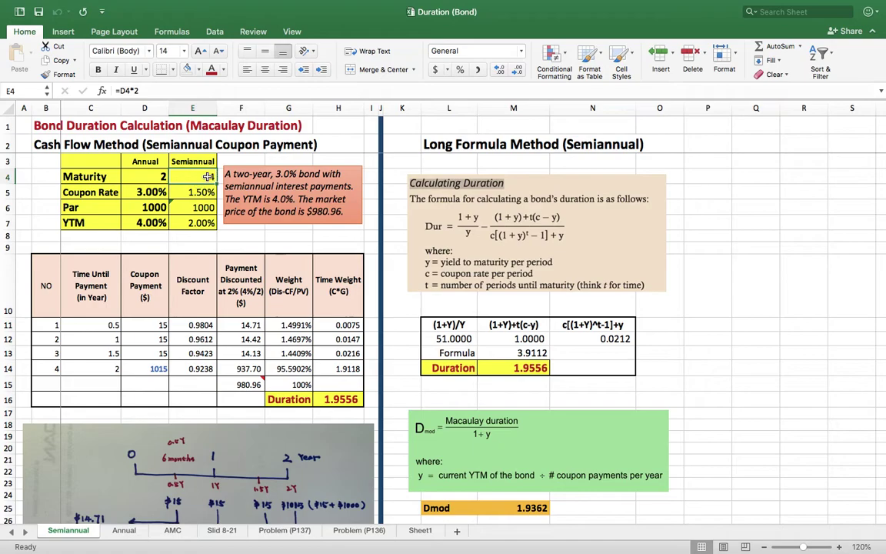
click(206, 193)
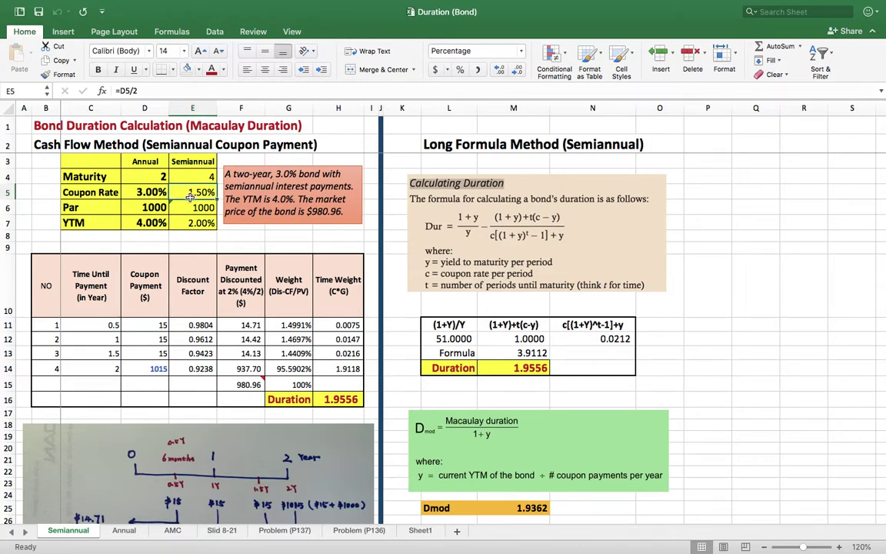
click(206, 206)
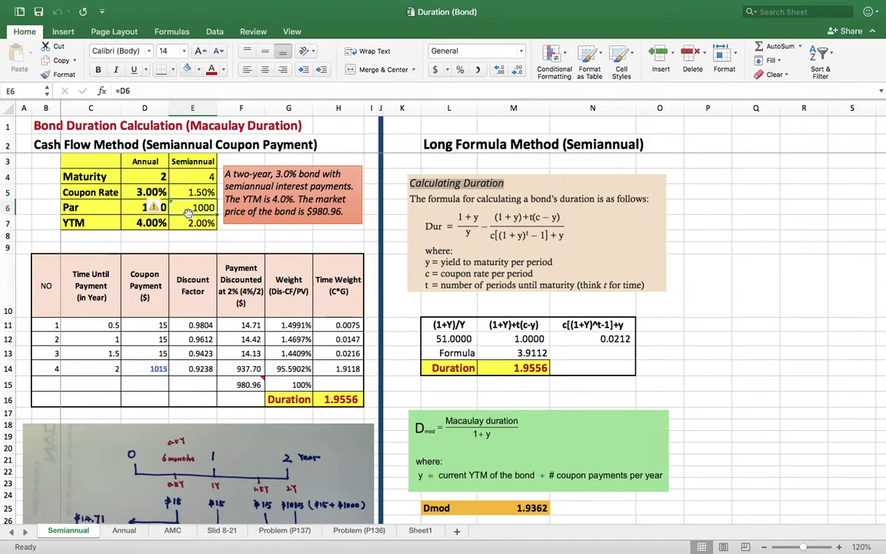
click(196, 222)
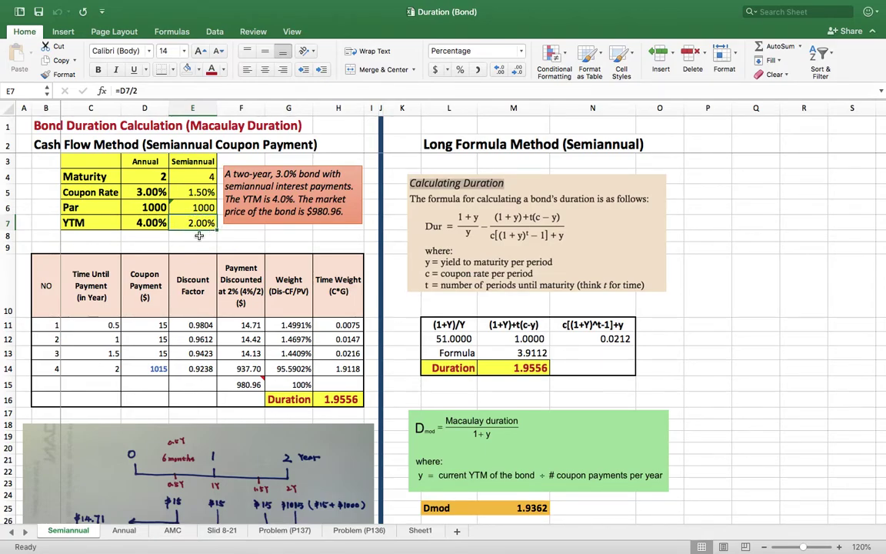
Scroll down to the handwritten timeline of discounted payments summing to $980.96.
scroll(198, 235, down, 5)
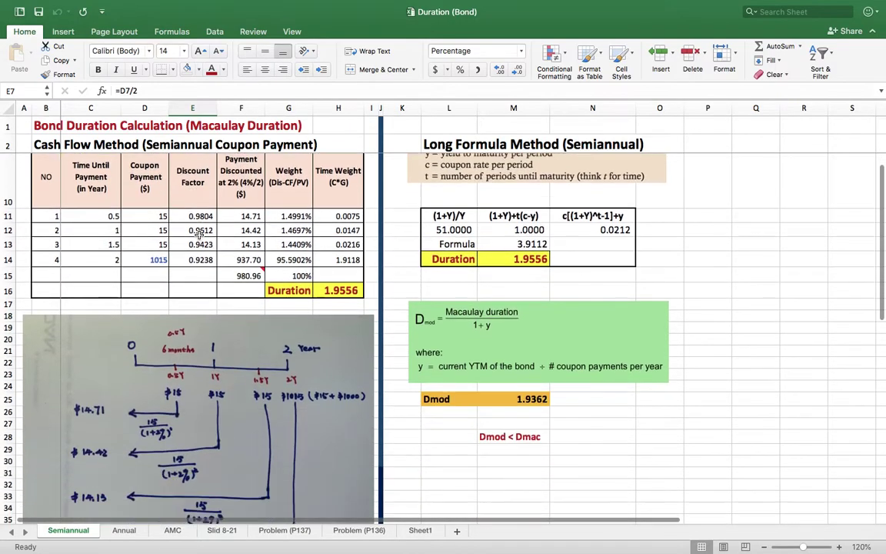
scroll(198, 235, down, 3)
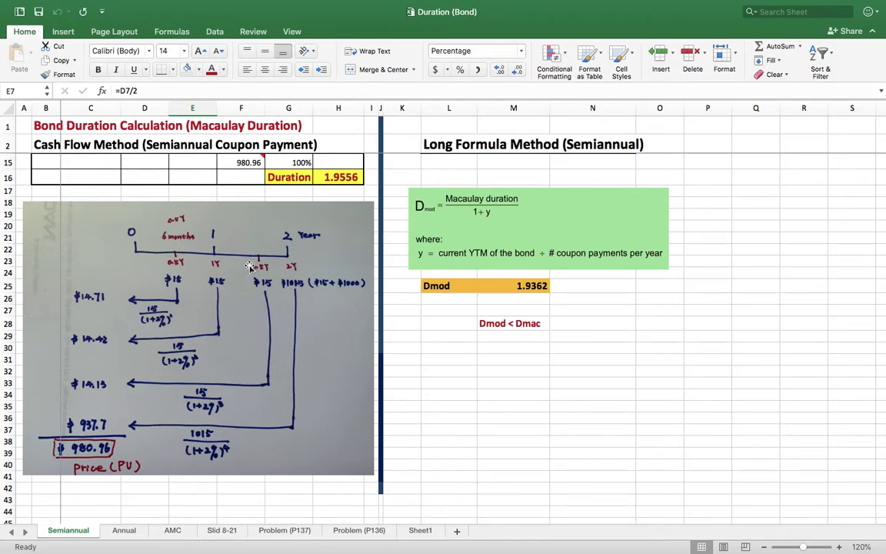
scroll(254, 263, up, 1)
scroll(254, 263, down, 1)
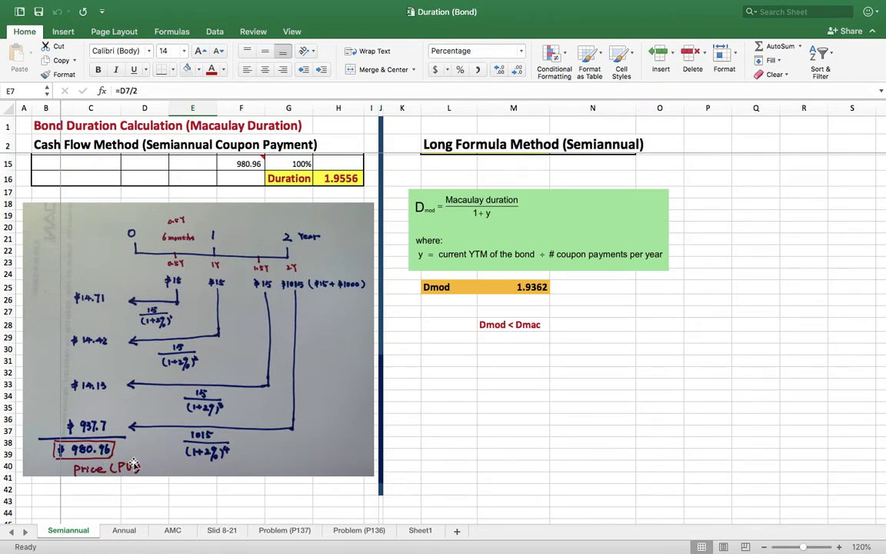
Scroll over the $15 coupon and $1015 principal timeline, then return to the top of the sheet.
scroll(133, 464, up, 5)
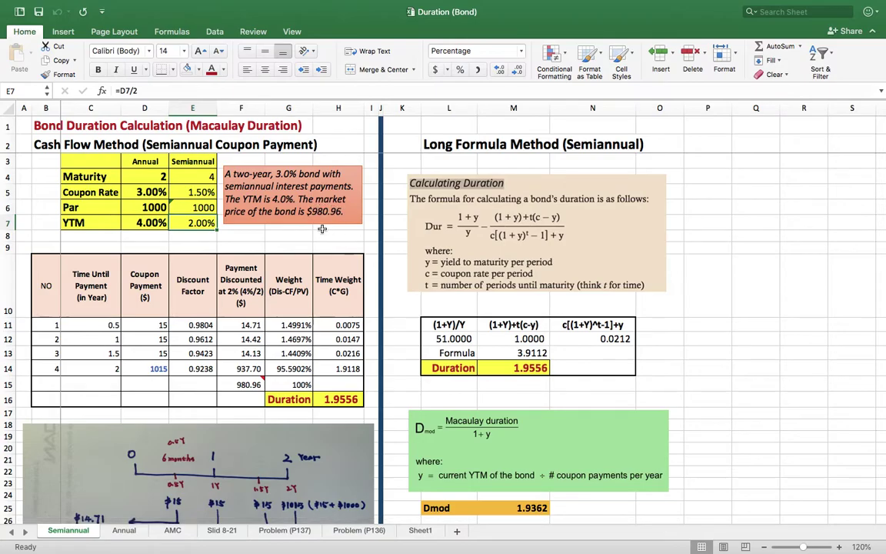
scroll(318, 232, down, 6)
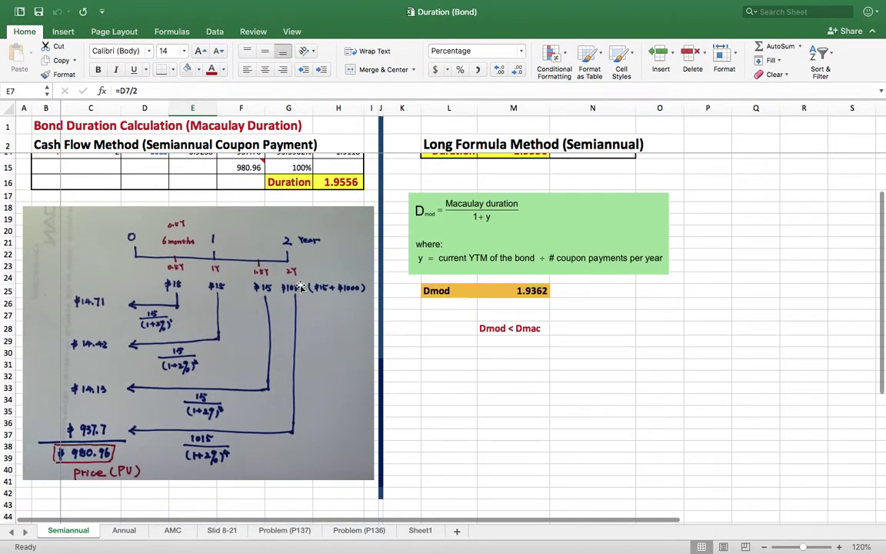
scroll(286, 346, up, 3)
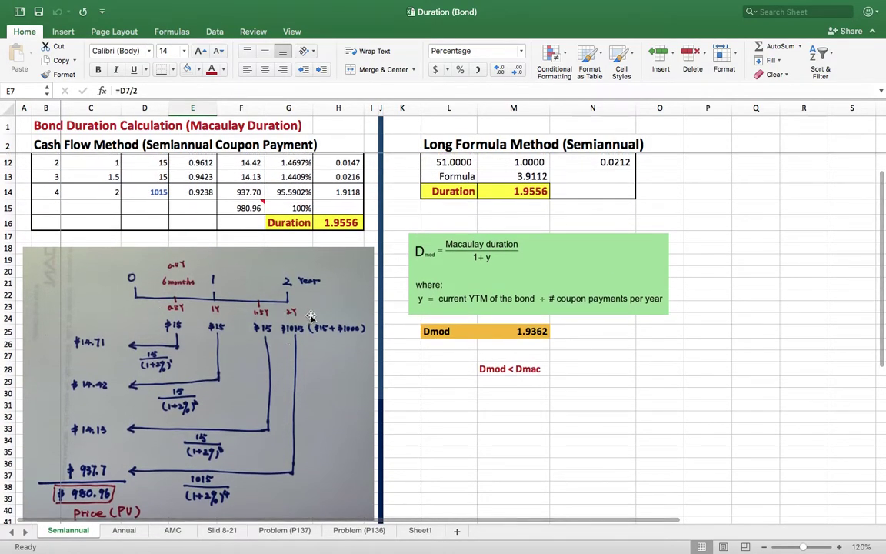
scroll(314, 315, down, 2)
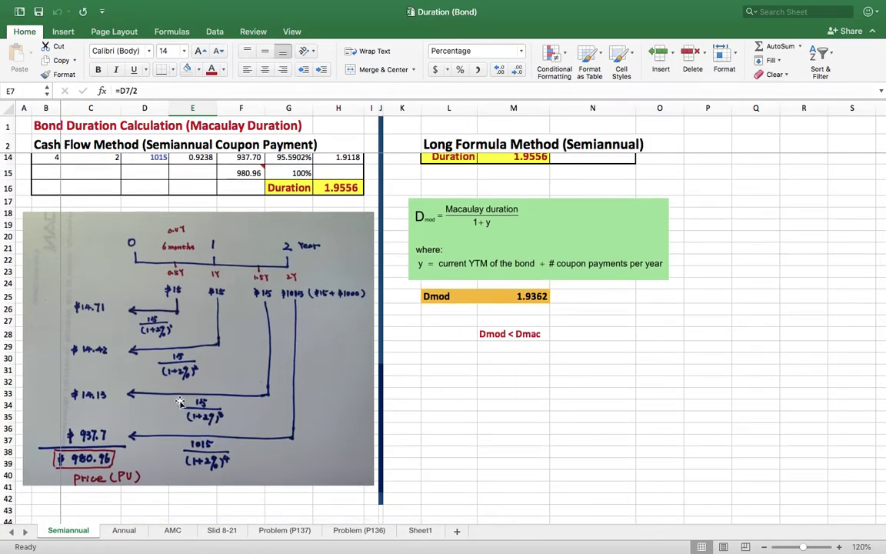
scroll(178, 389, up, 3)
scroll(178, 390, up, 4)
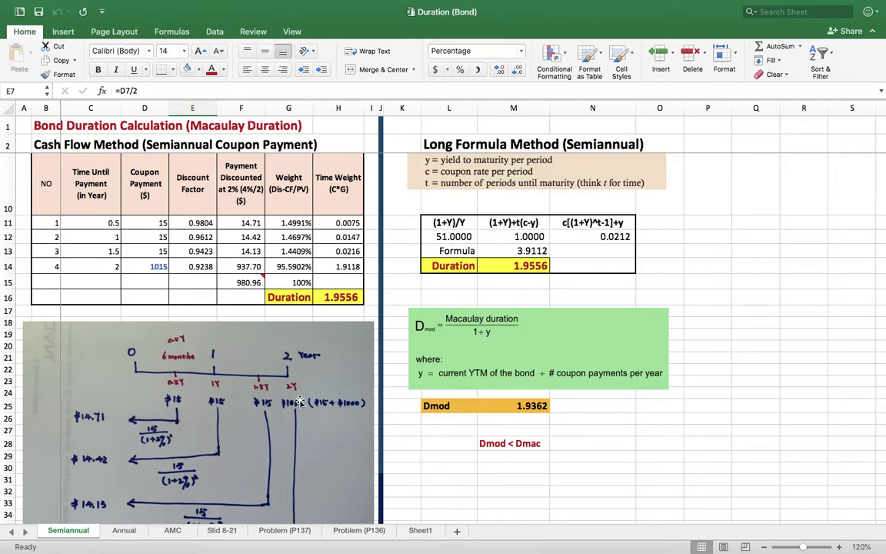
scroll(300, 400, up, 5)
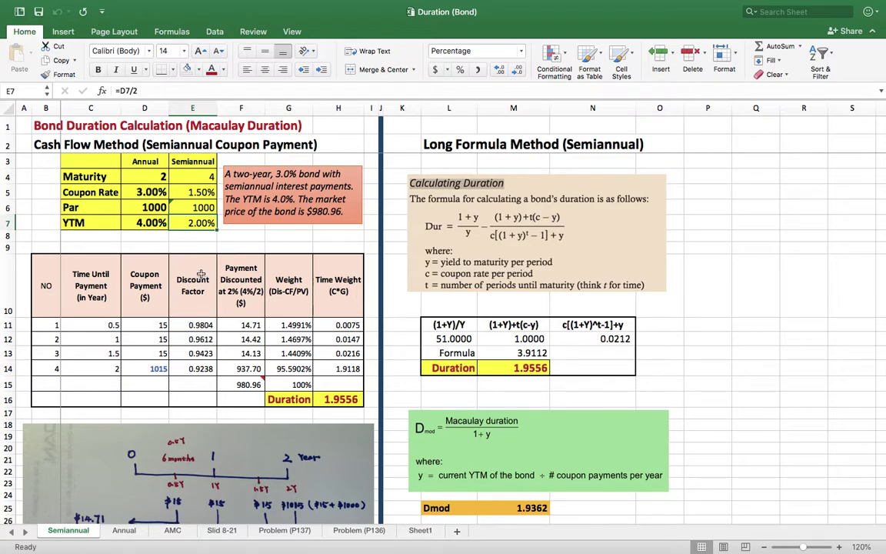
Inspect E11's discount factor formula =1/((1+$E$7)^B11), which yields 0.9804.
scroll(201, 368, down, 5)
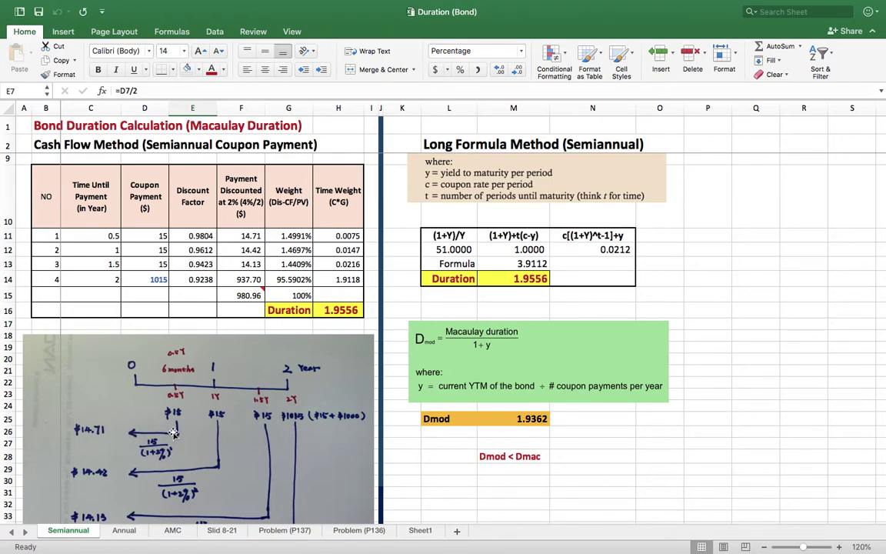
scroll(163, 450, down, 3)
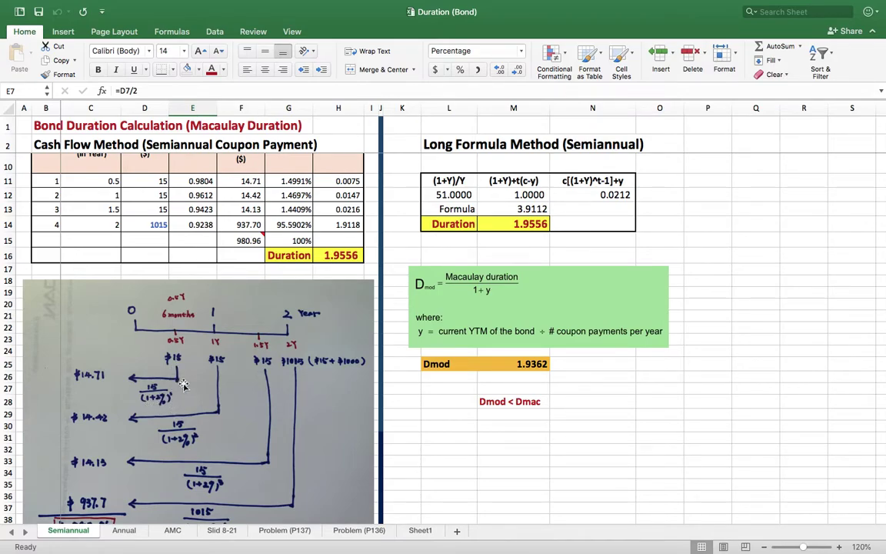
scroll(207, 187, up, 3)
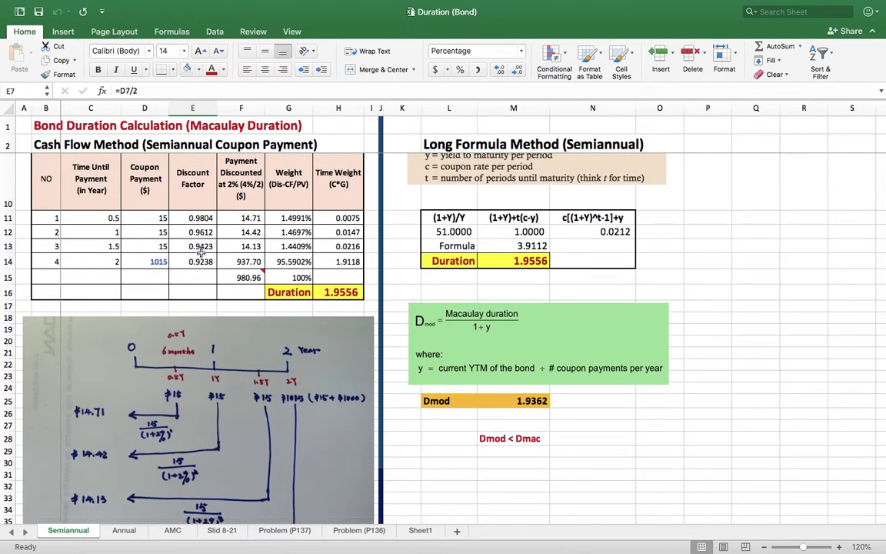
scroll(201, 263, down, 3)
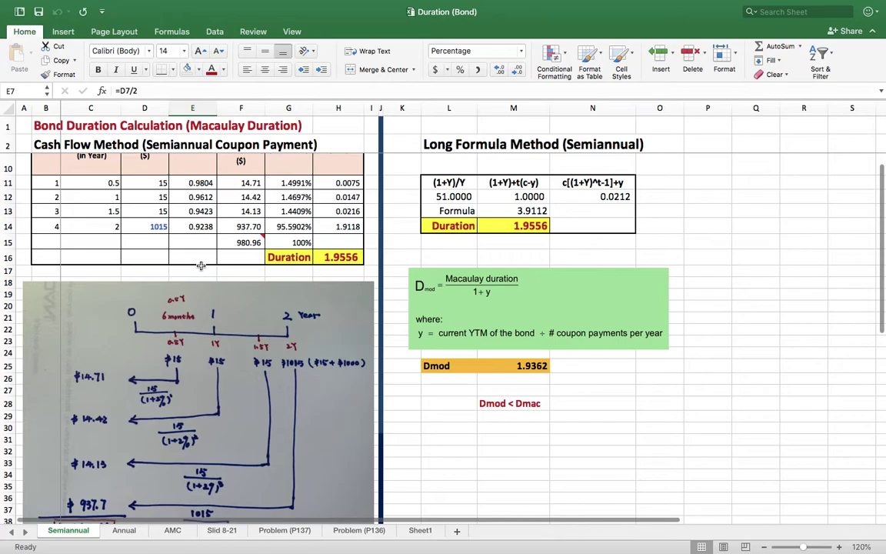
scroll(184, 445, up, 5)
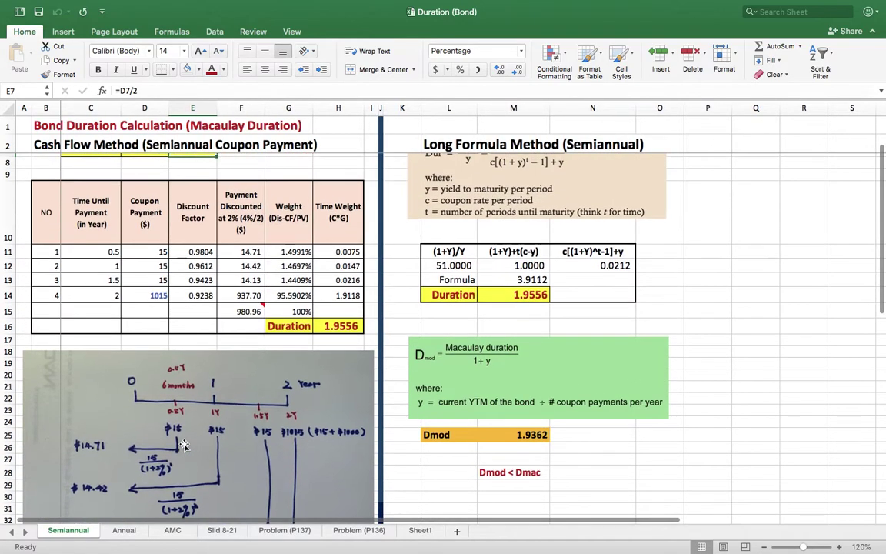
click(206, 251)
scroll(206, 251, up, 4)
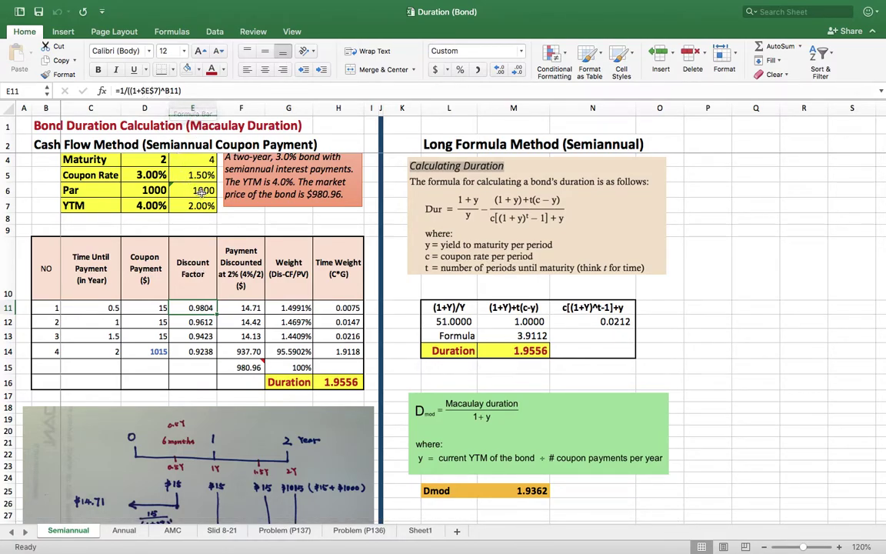
click(167, 91)
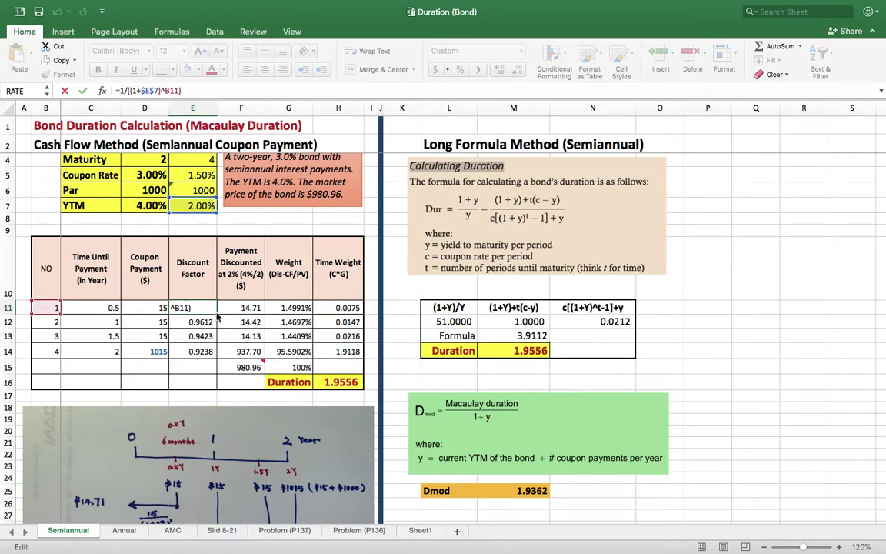
key(Return)
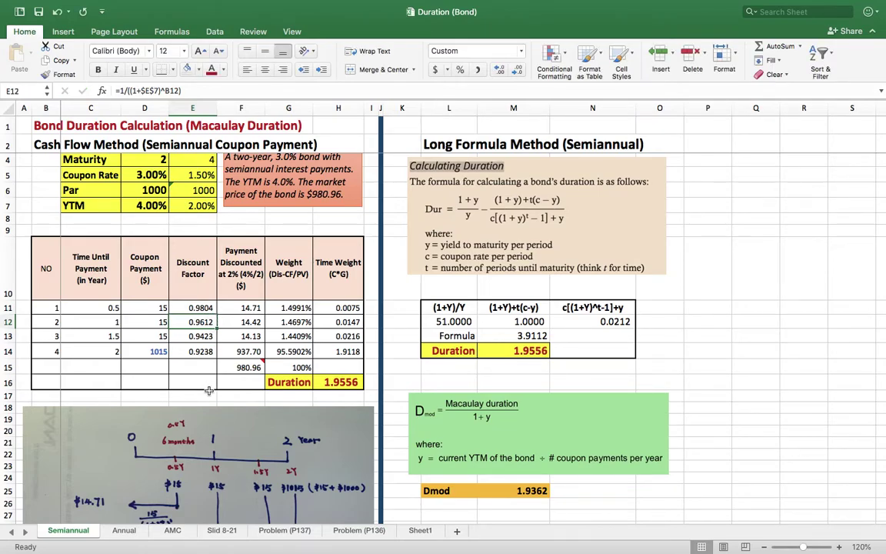
scroll(208, 390, down, 2)
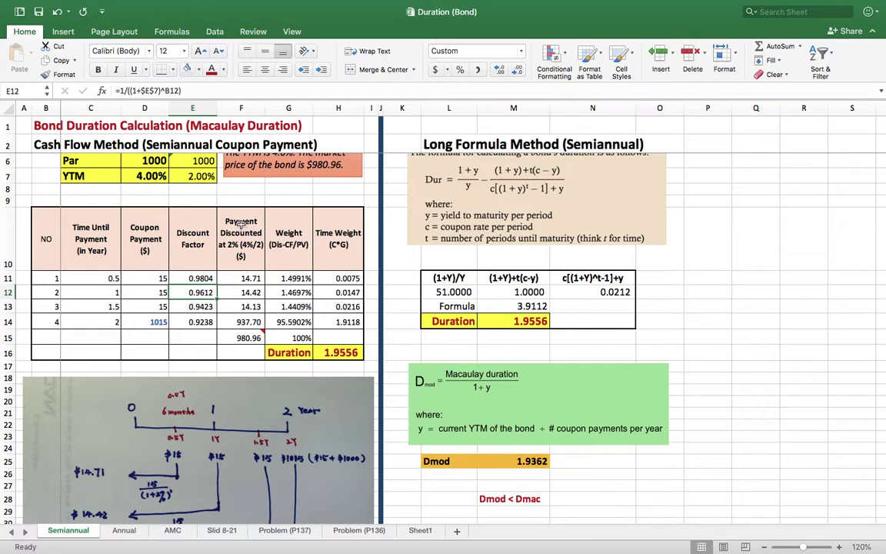
scroll(225, 275, down, 1)
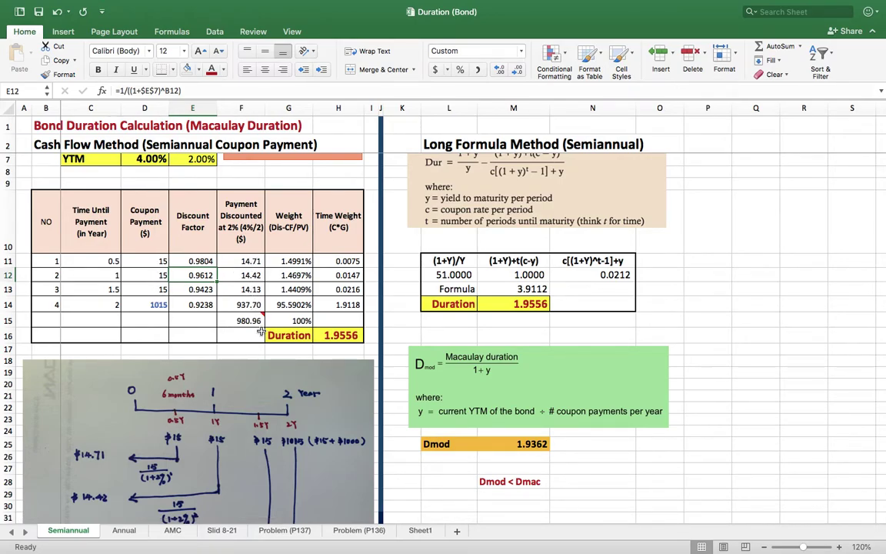
click(200, 261)
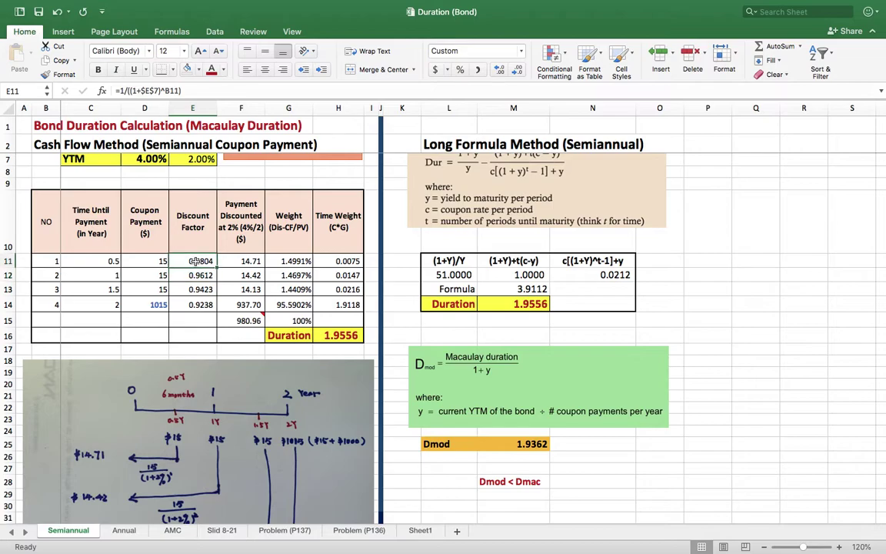
click(154, 261)
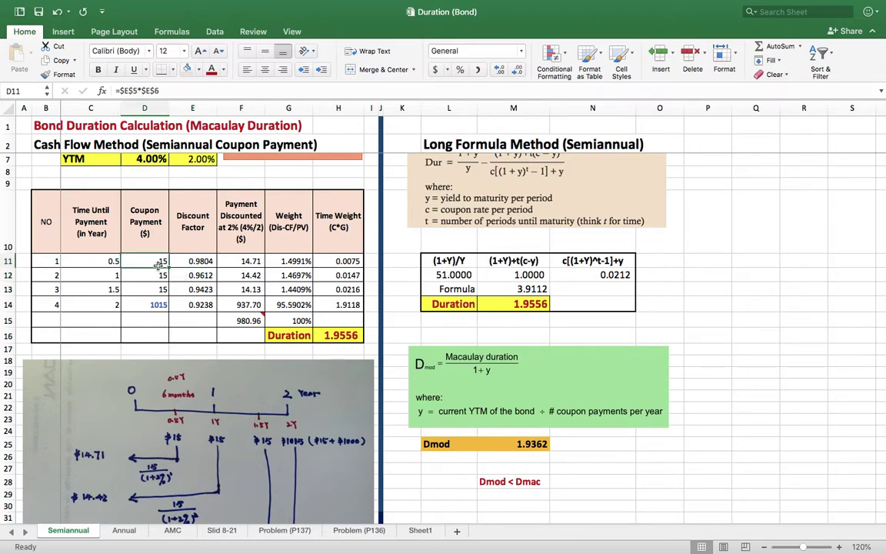
click(198, 262)
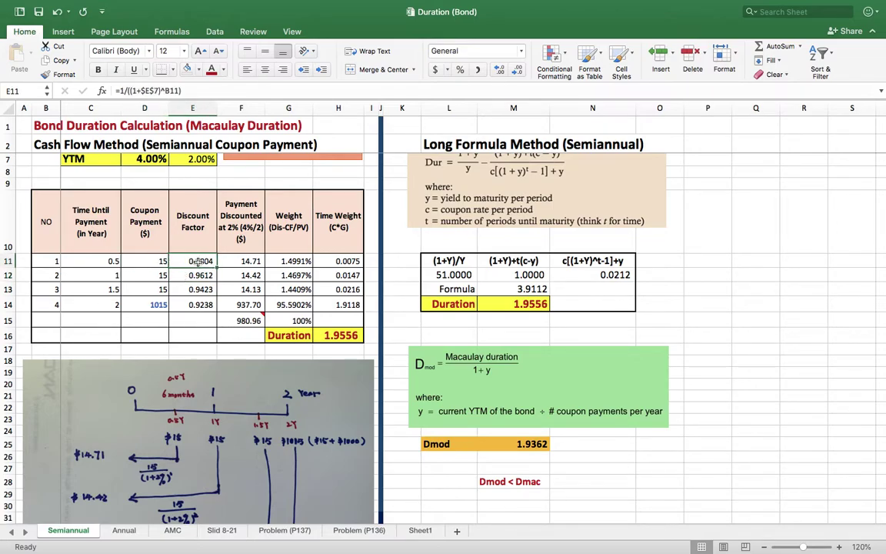
key(Right)
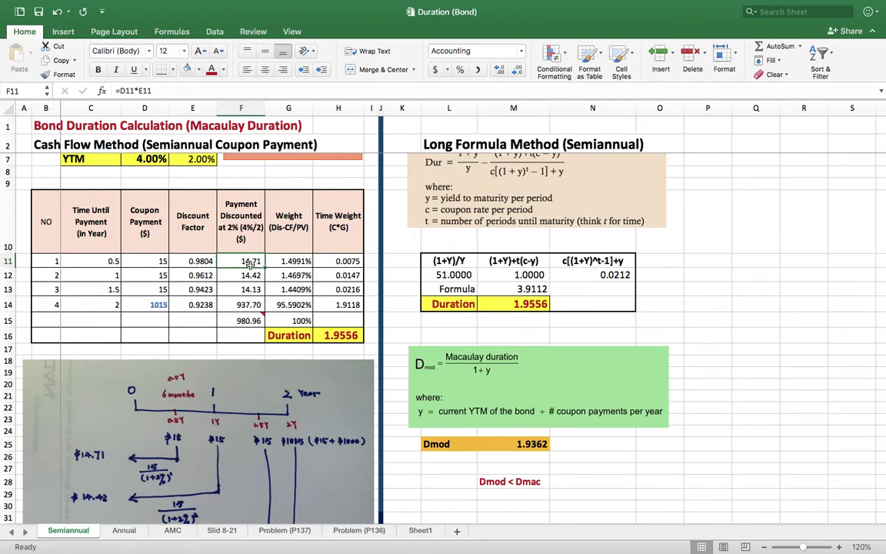
scroll(254, 304, down, 1)
scroll(254, 304, down, 5)
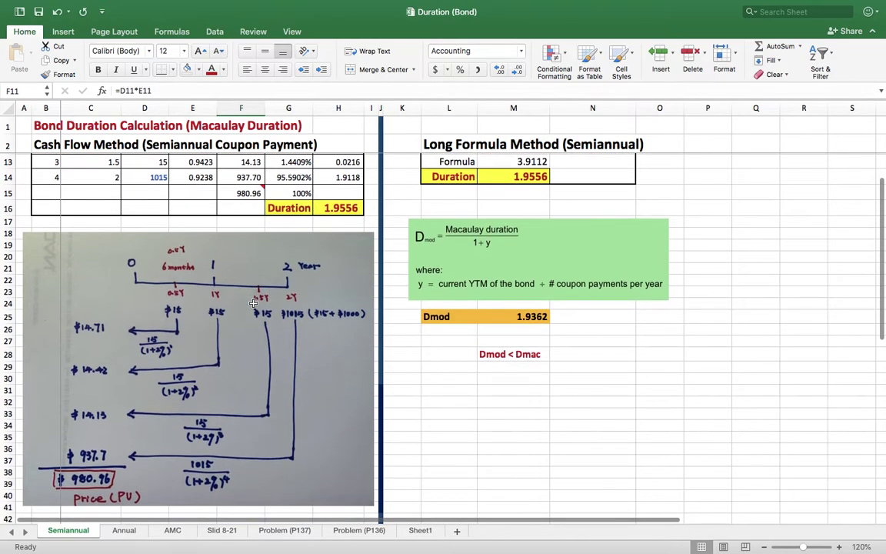
scroll(85, 349, up, 1)
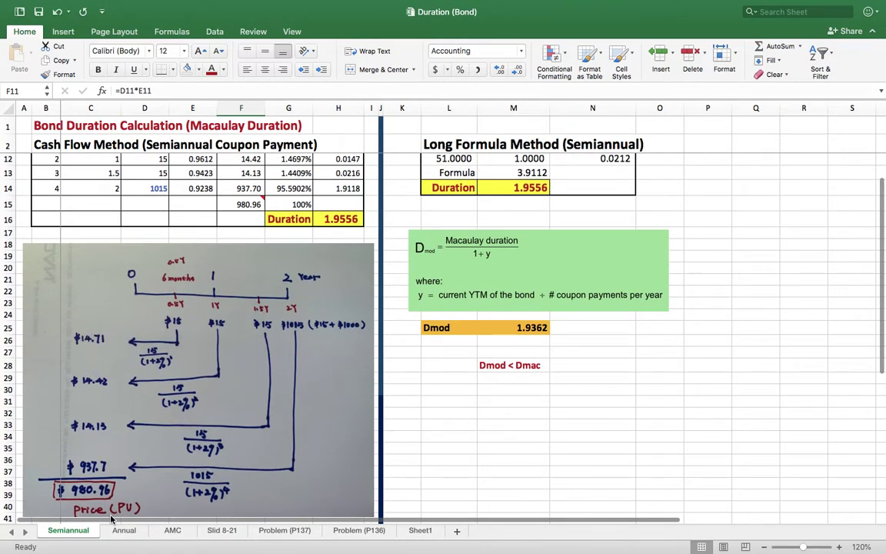
scroll(229, 321, up, 3)
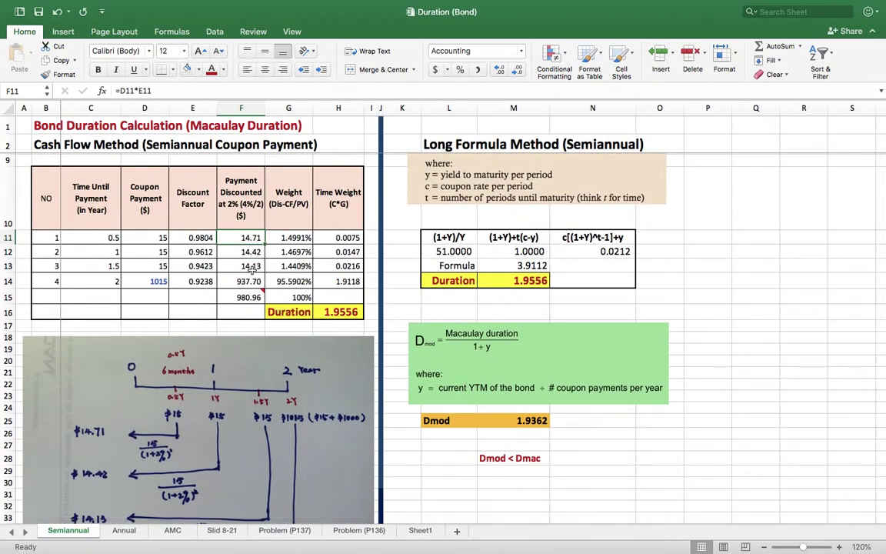
click(248, 297)
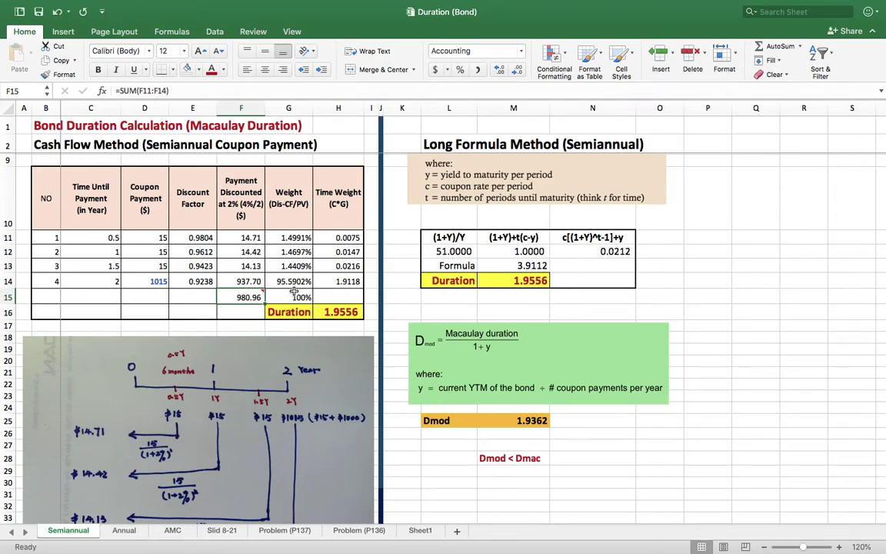
scroll(240, 393, up, 2)
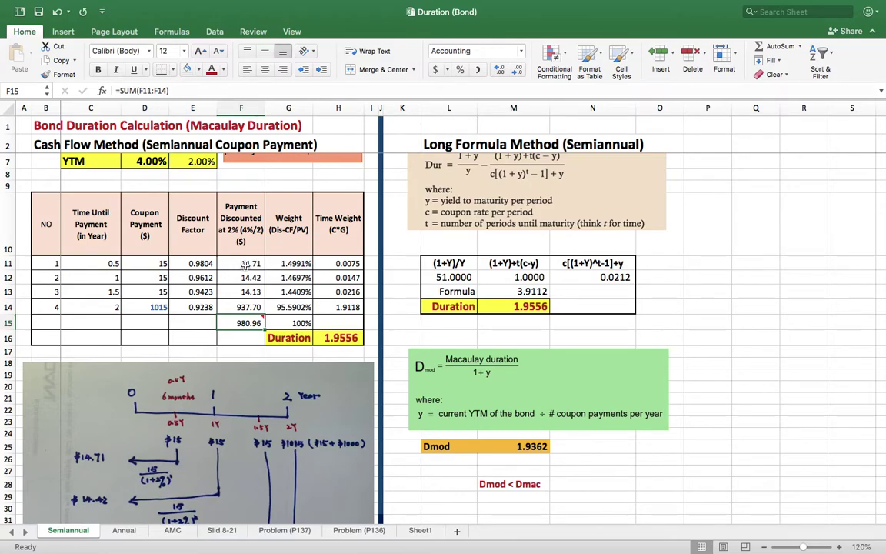
mouse_move(262, 326)
click(299, 305)
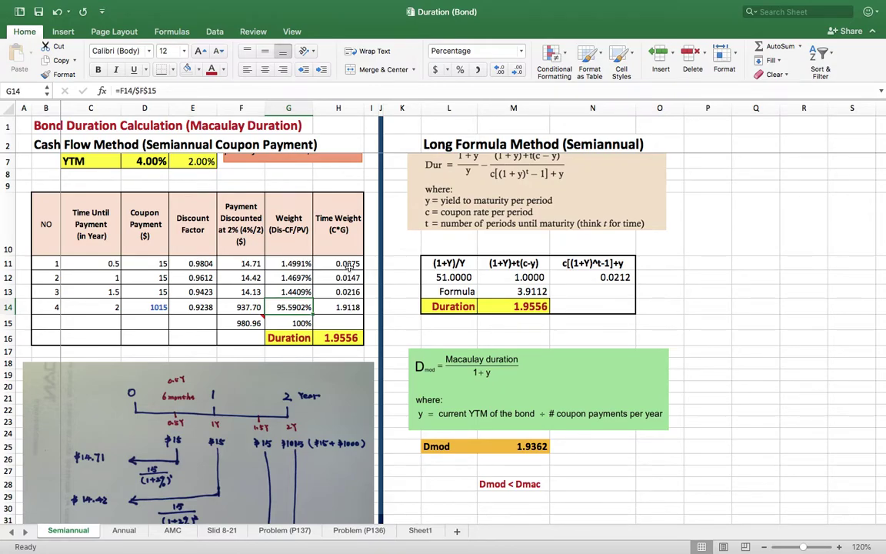
click(348, 263)
click(348, 277)
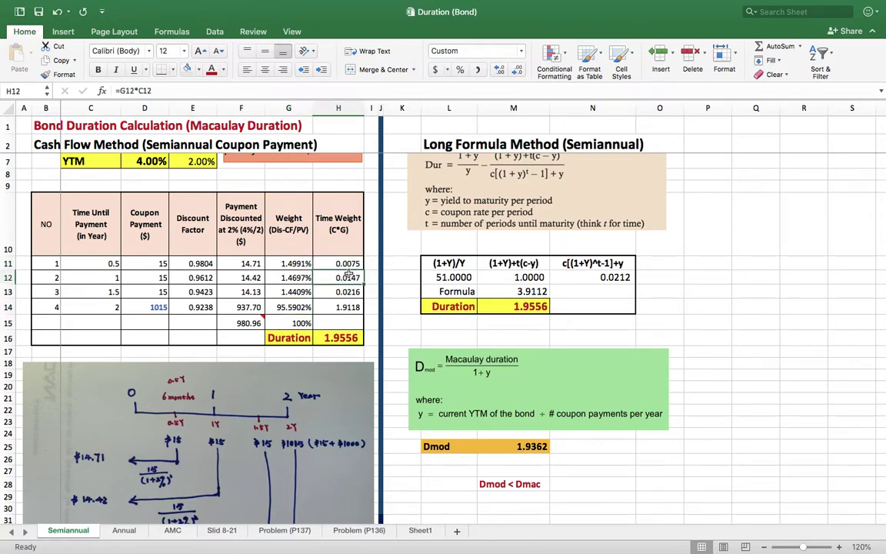
click(344, 336)
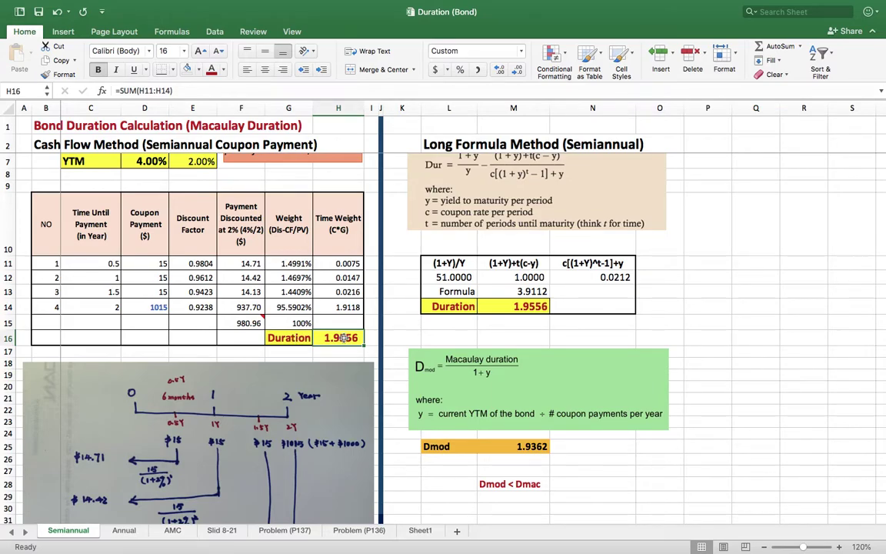
scroll(344, 336, down, 2)
scroll(323, 323, up, 1)
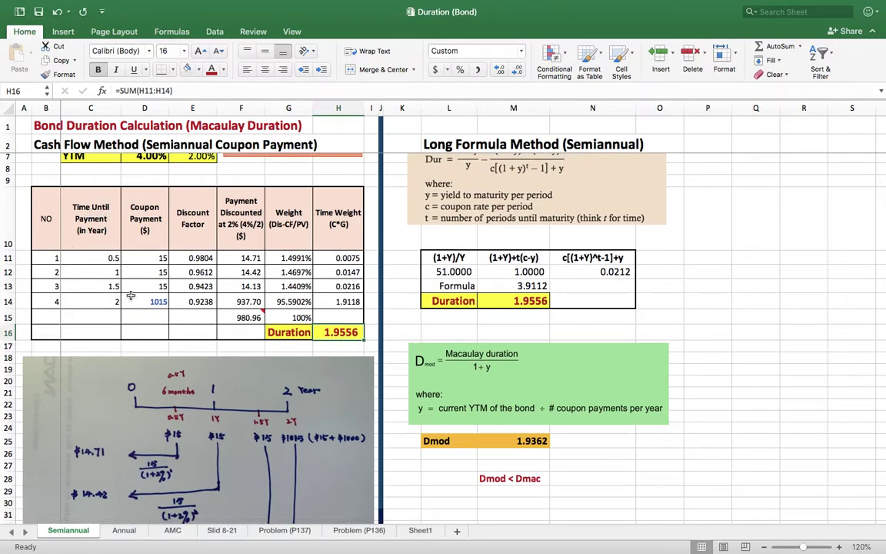
click(338, 358)
Bring the bond inputs back into view and open L12's =(1+E7)/E7 formula for editing.
click(339, 349)
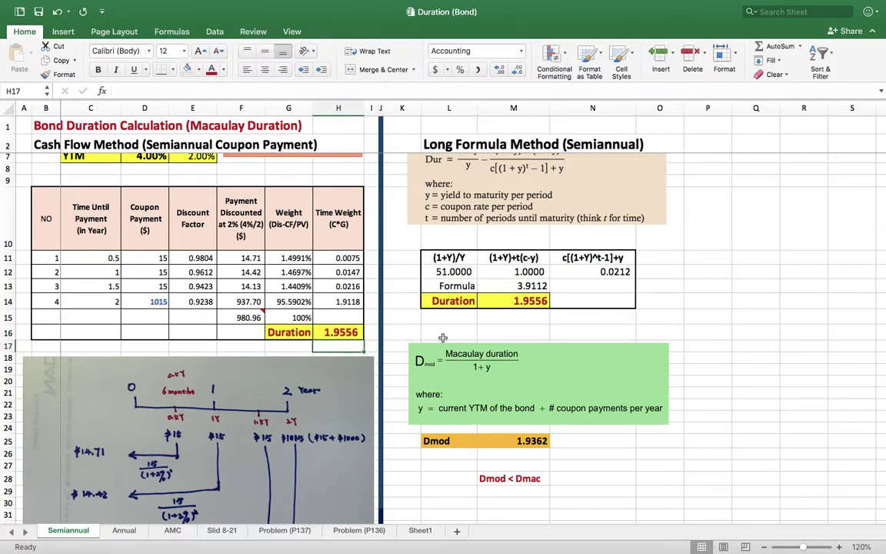
scroll(708, 356, up, 2)
scroll(707, 356, up, 1)
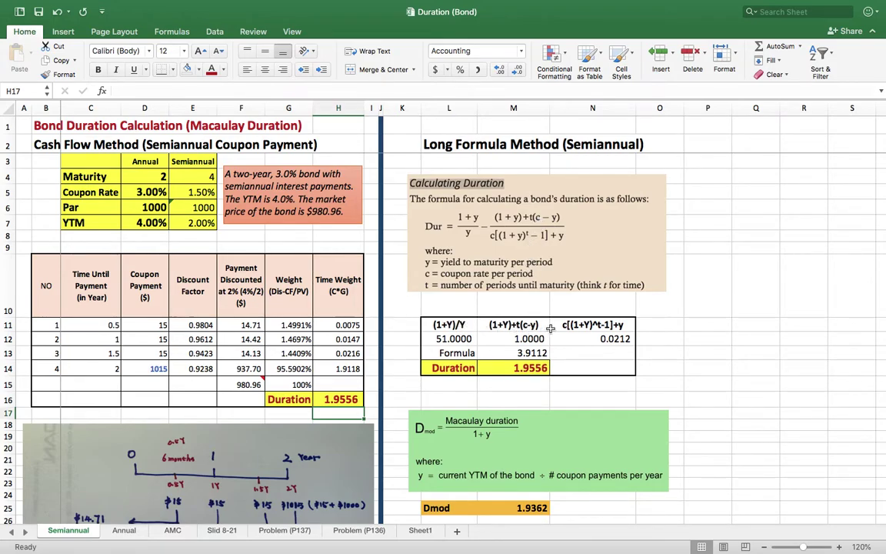
click(453, 337)
click(148, 90)
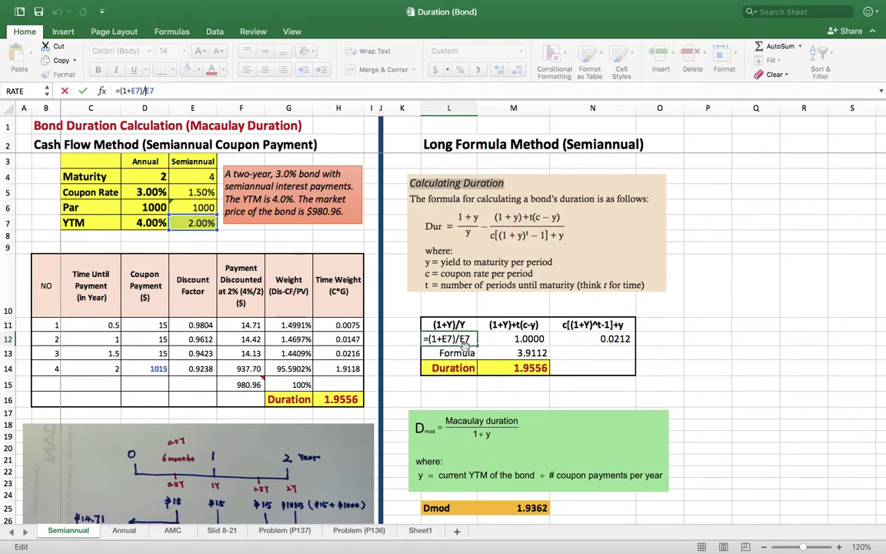
Back out of the accidental M12 reference in L12 and undo the broken edit.
click(519, 339)
click(143, 90)
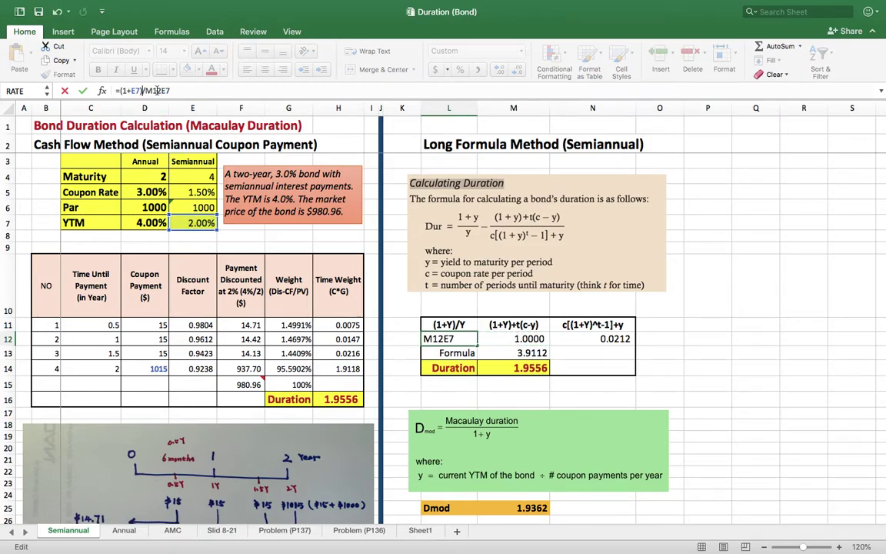
click(529, 338)
key(Escape)
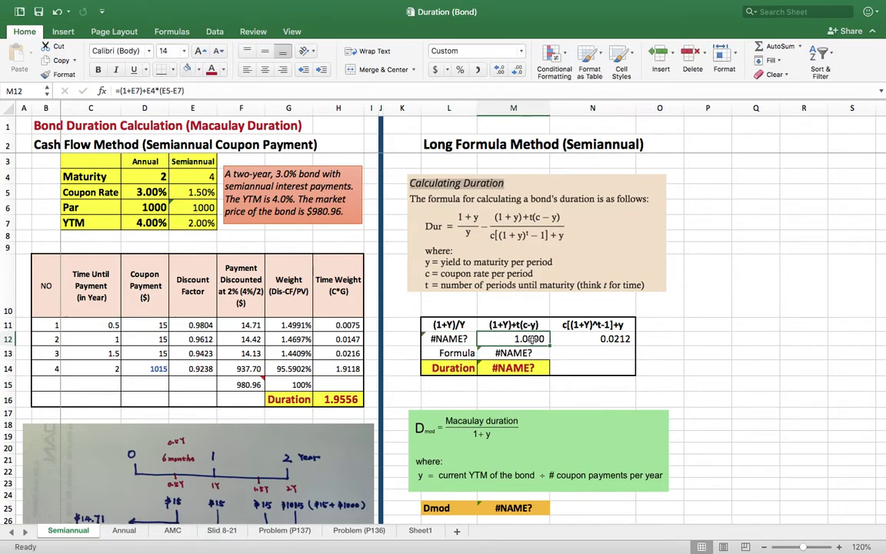
click(57, 13)
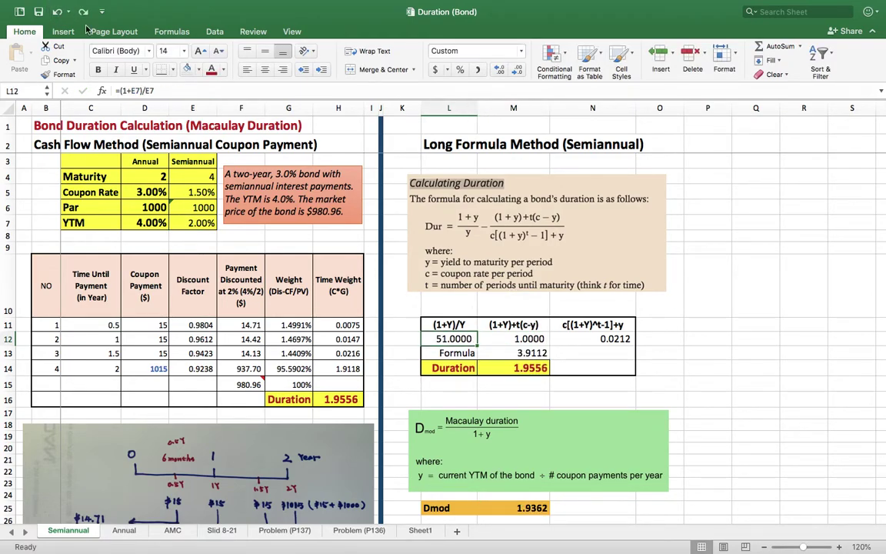
Edit and commit M12's =(1+E7)+E4*(E5-E7) formula for the (1+Y)+t(c-y) term.
click(519, 339)
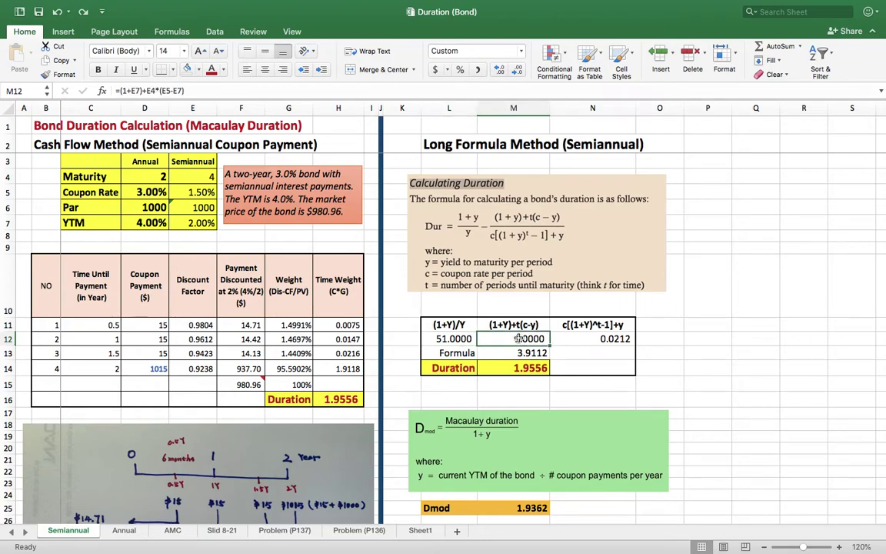
click(145, 90)
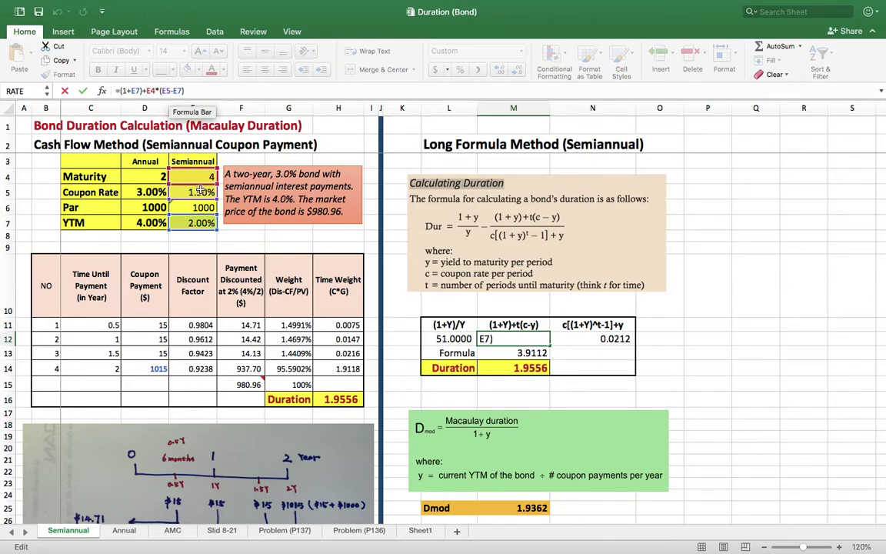
click(193, 90)
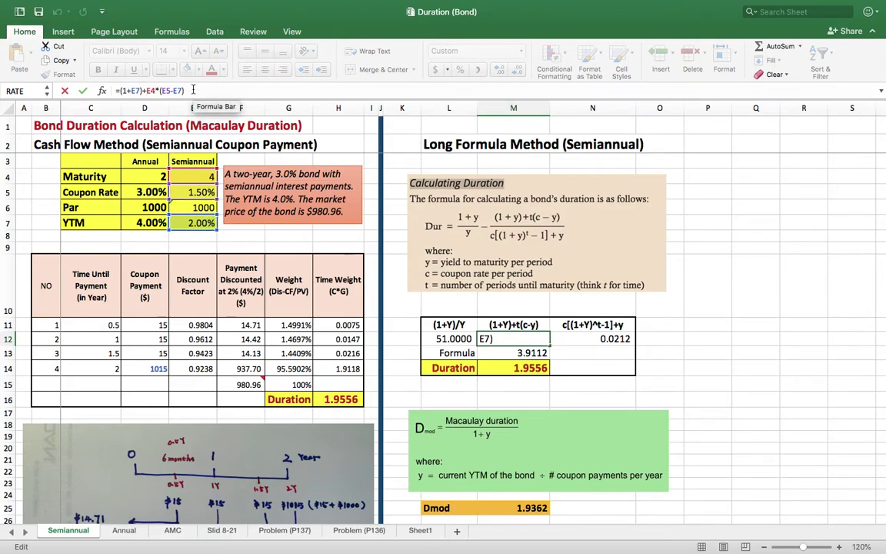
key(Return)
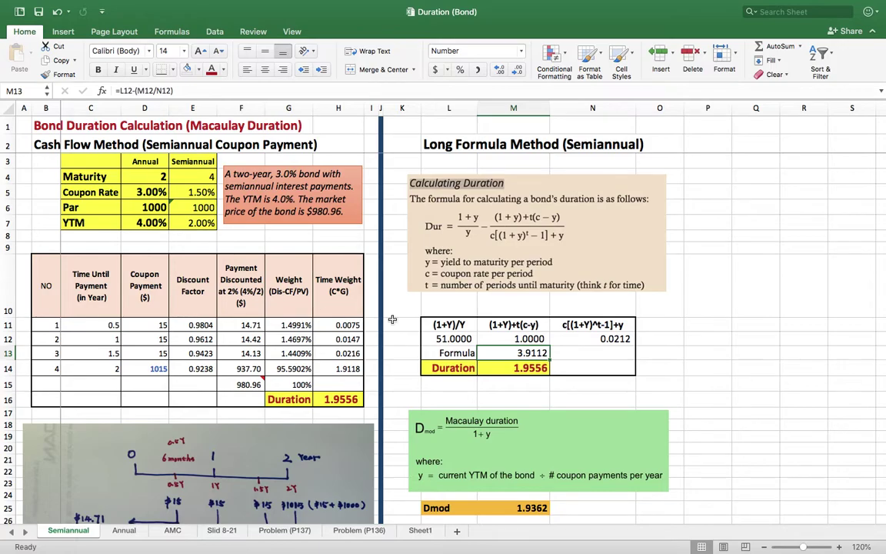
click(711, 368)
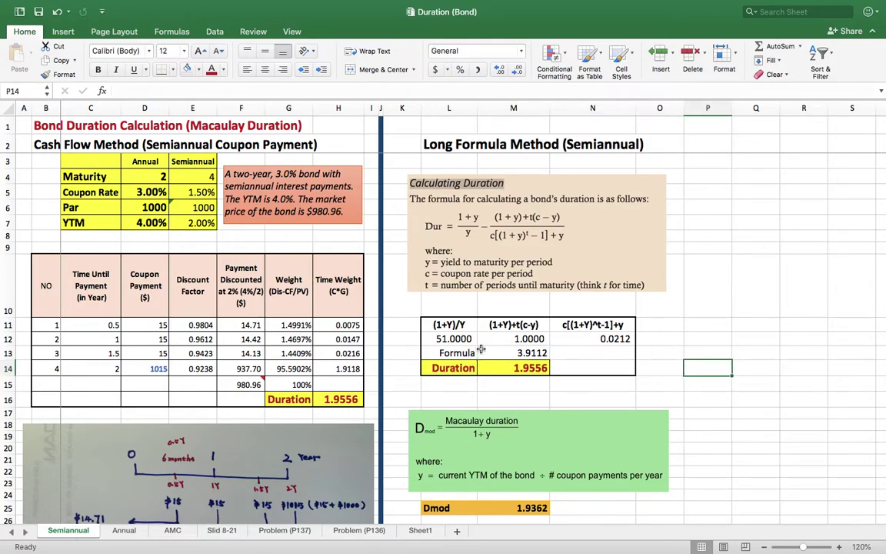
click(458, 353)
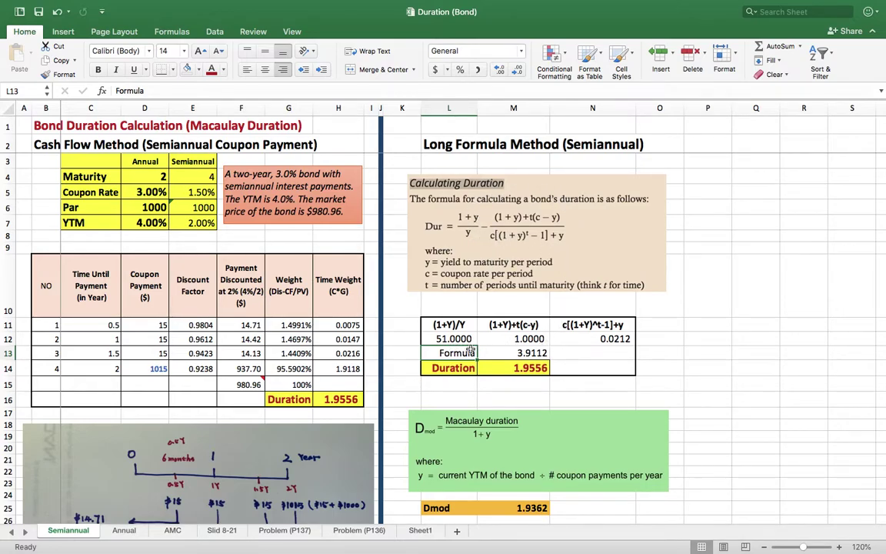
click(527, 354)
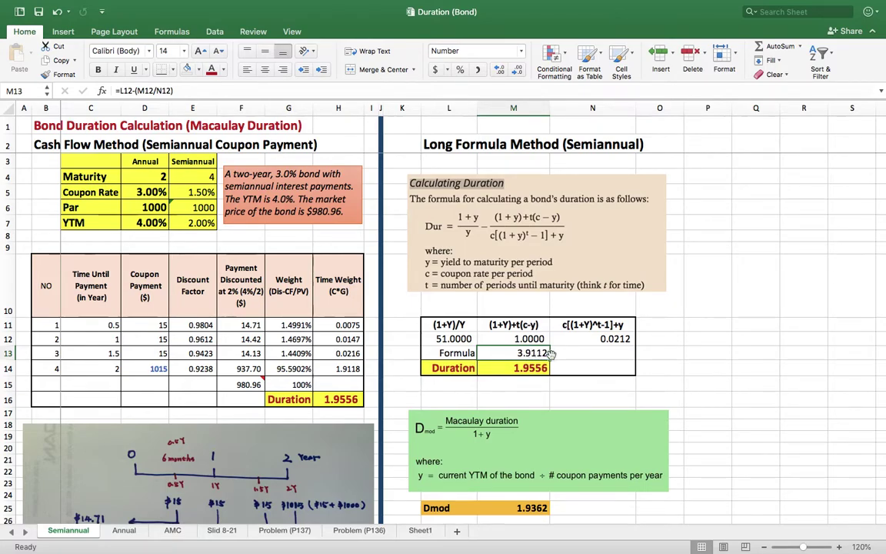
click(457, 352)
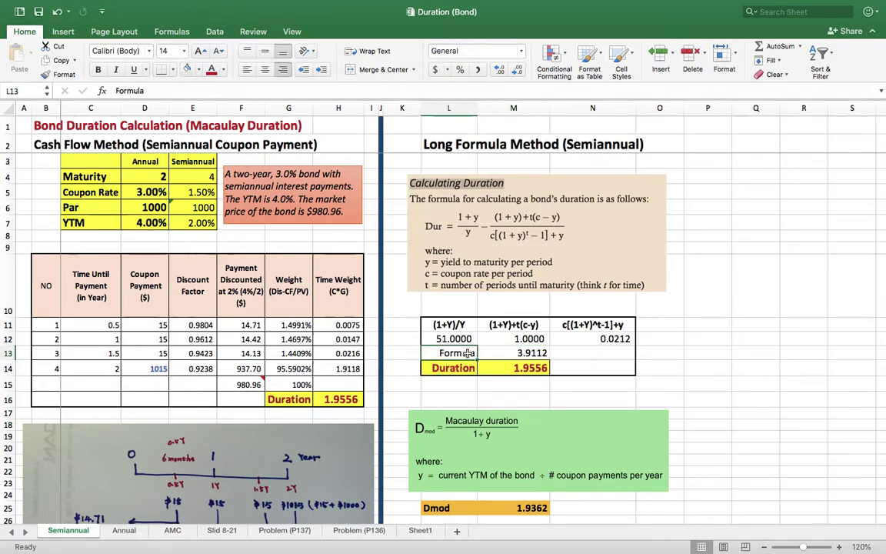
click(529, 352)
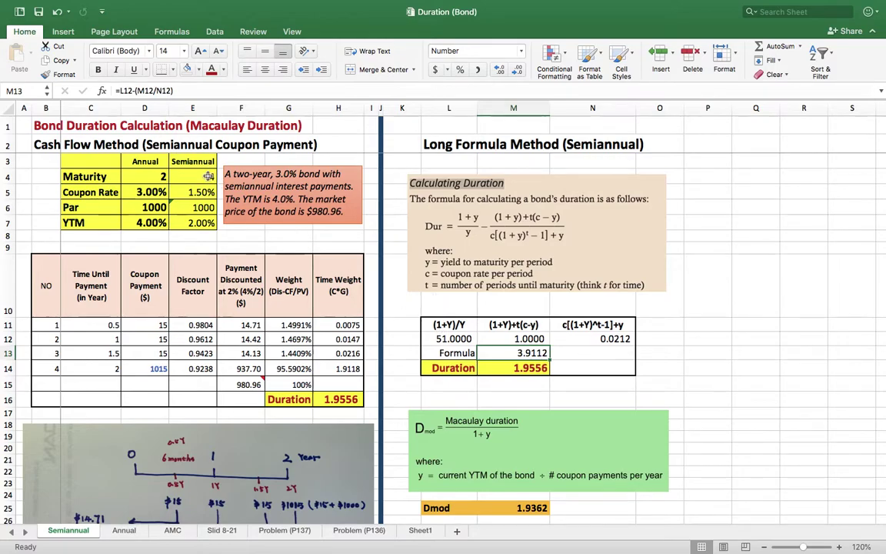
click(198, 176)
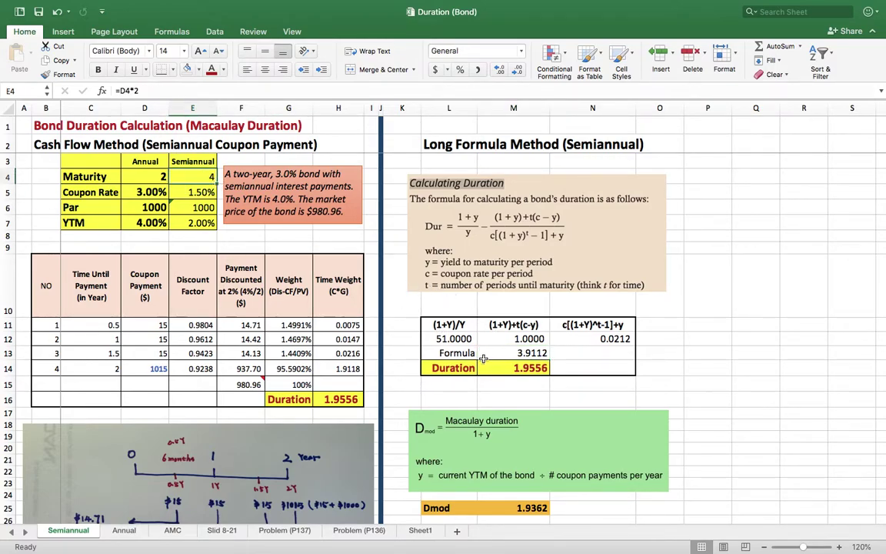
drag(456, 368, 507, 353)
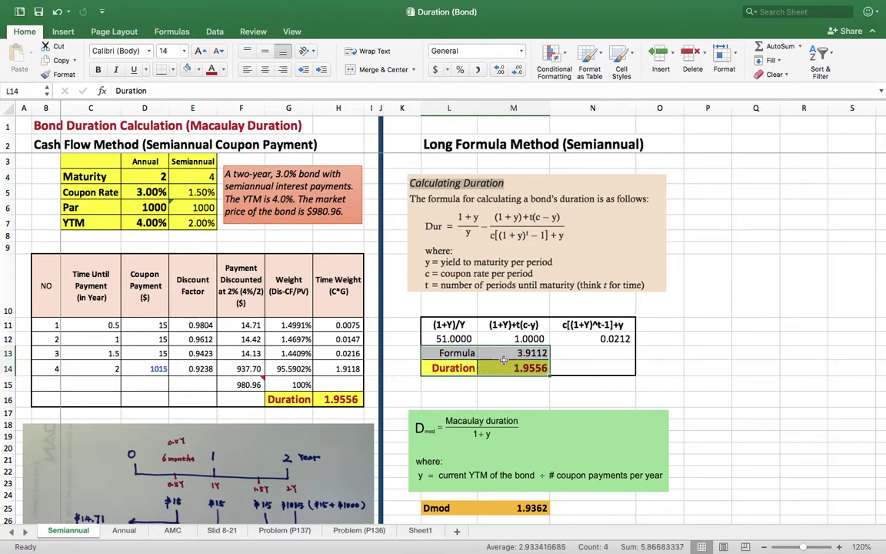
click(468, 369)
mouse_move(468, 369)
mouse_down()
mouse_move(461, 370)
mouse_move(485, 371)
mouse_up()
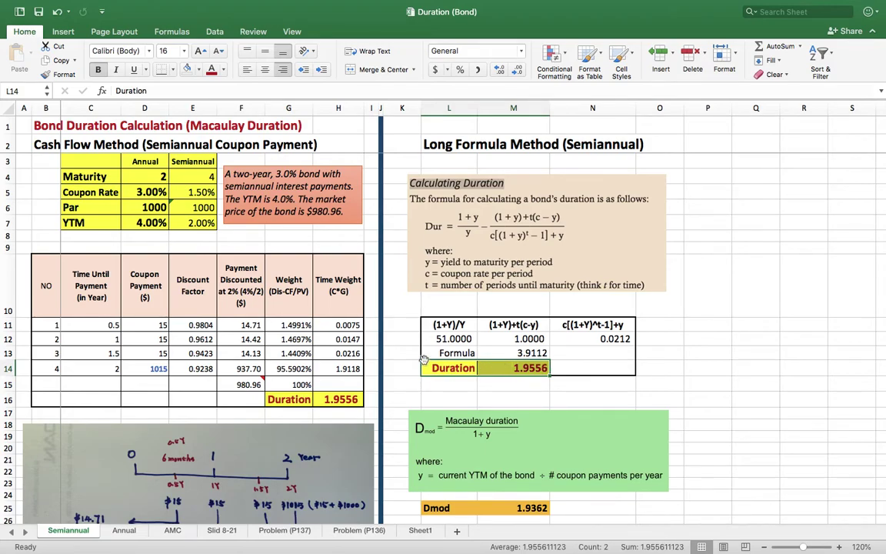
click(535, 367)
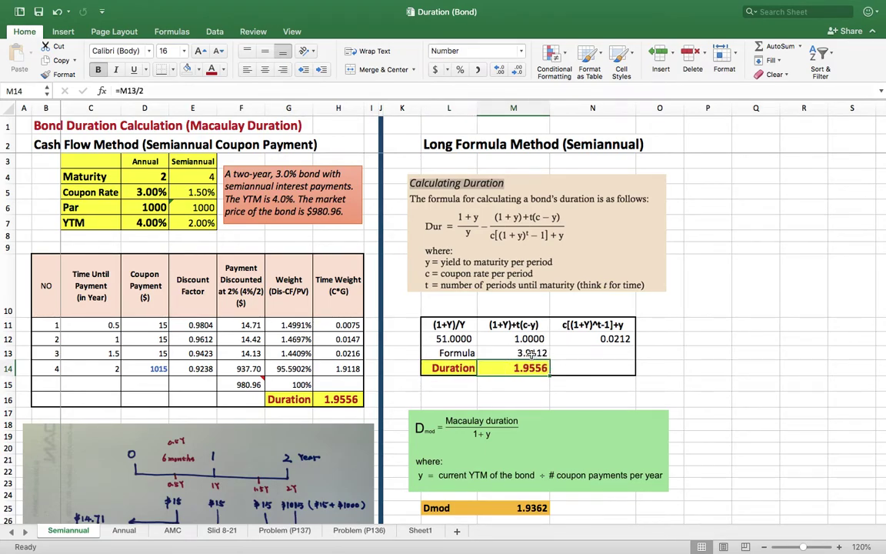
click(530, 353)
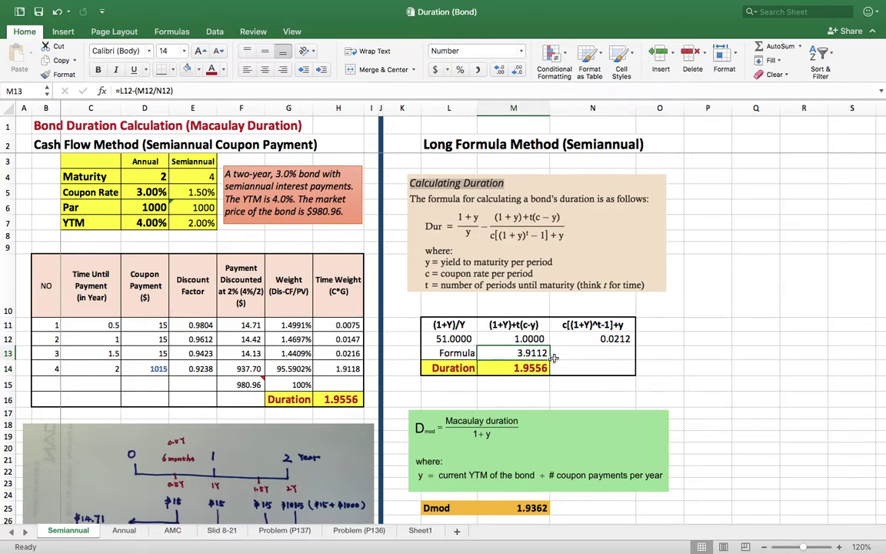
click(535, 369)
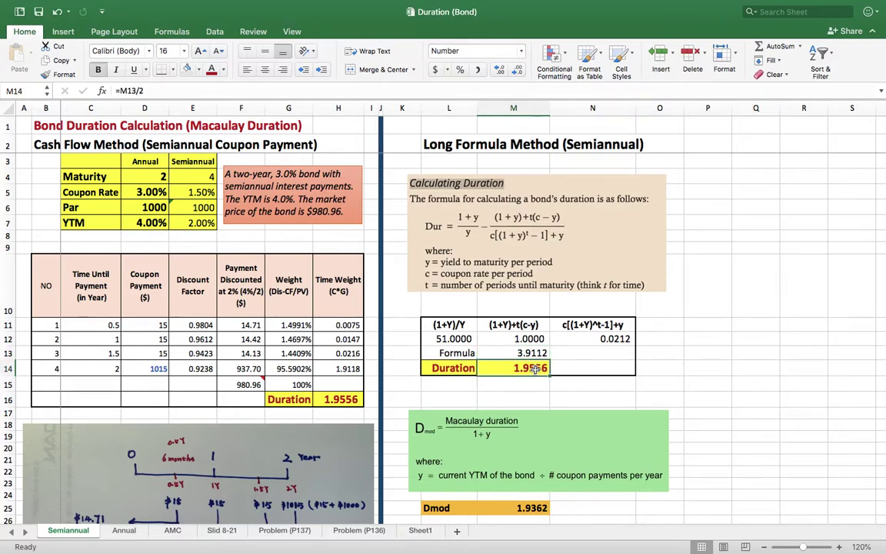
click(699, 384)
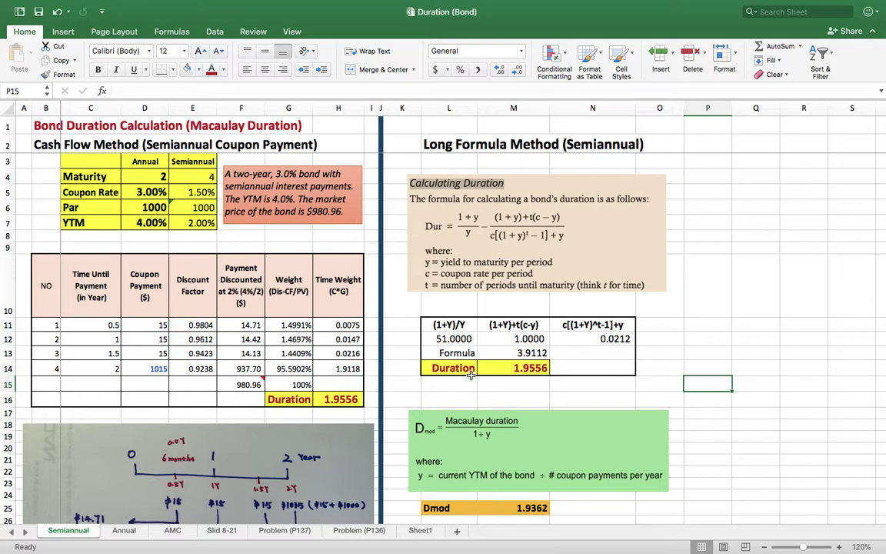
click(531, 368)
click(339, 399)
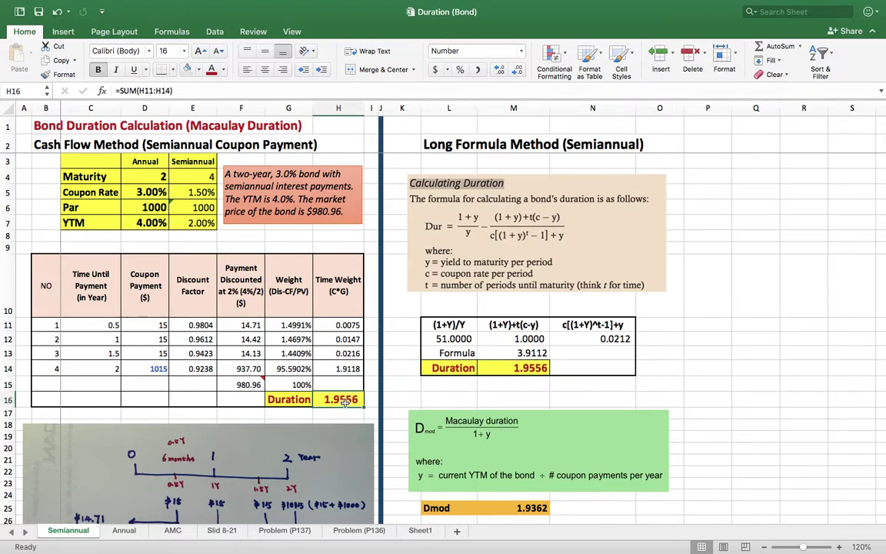
click(707, 414)
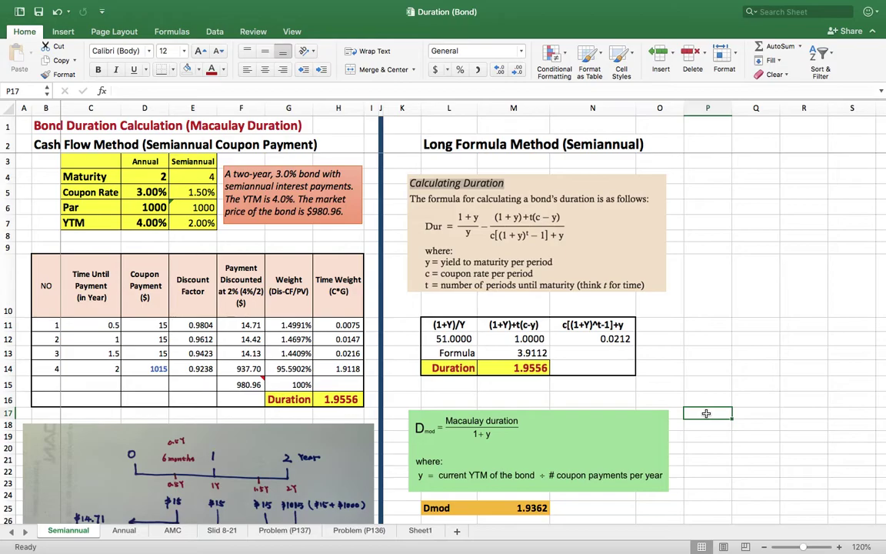
scroll(706, 414, down, 3)
scroll(706, 413, up, 3)
scroll(700, 246, down, 3)
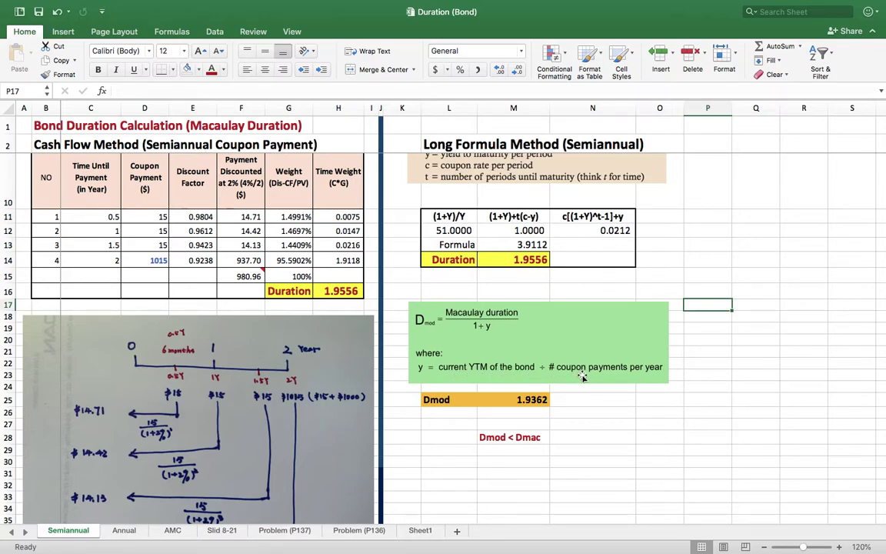
click(535, 399)
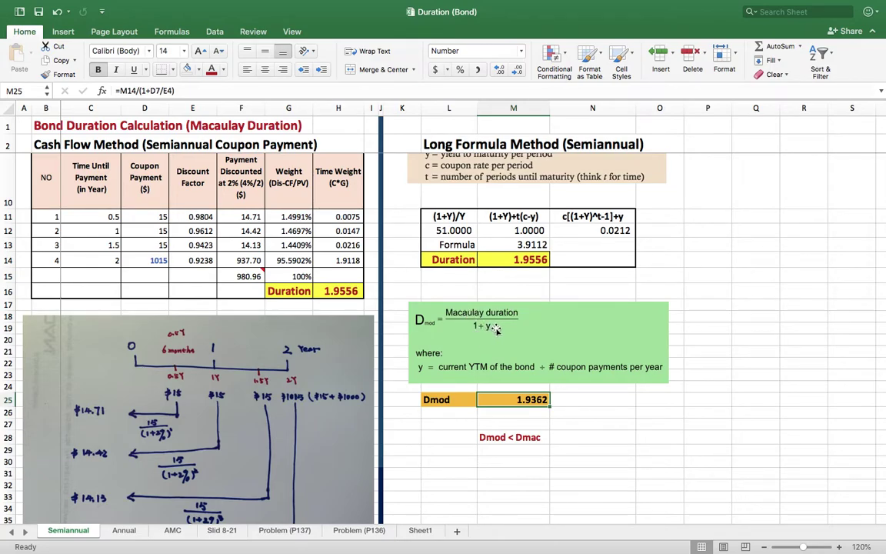
scroll(496, 329, up, 1)
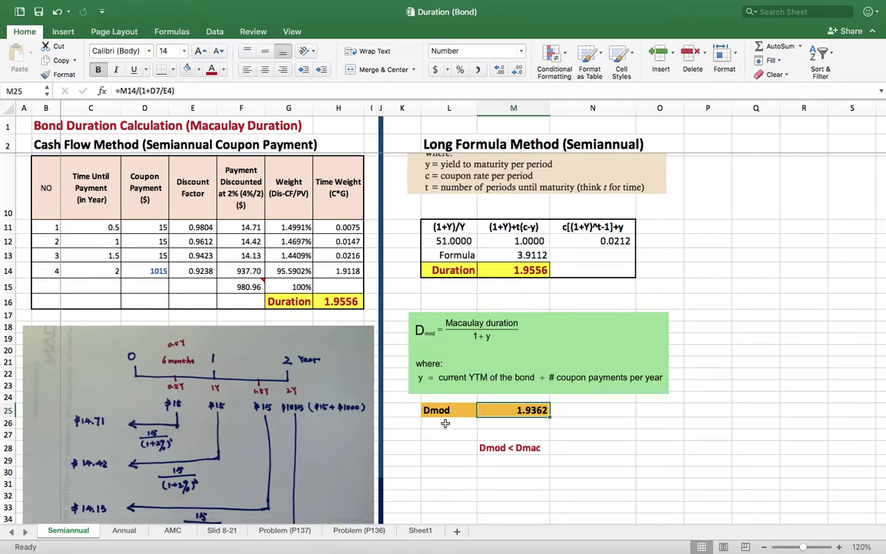
scroll(588, 431, up, 1)
scroll(587, 431, down, 3)
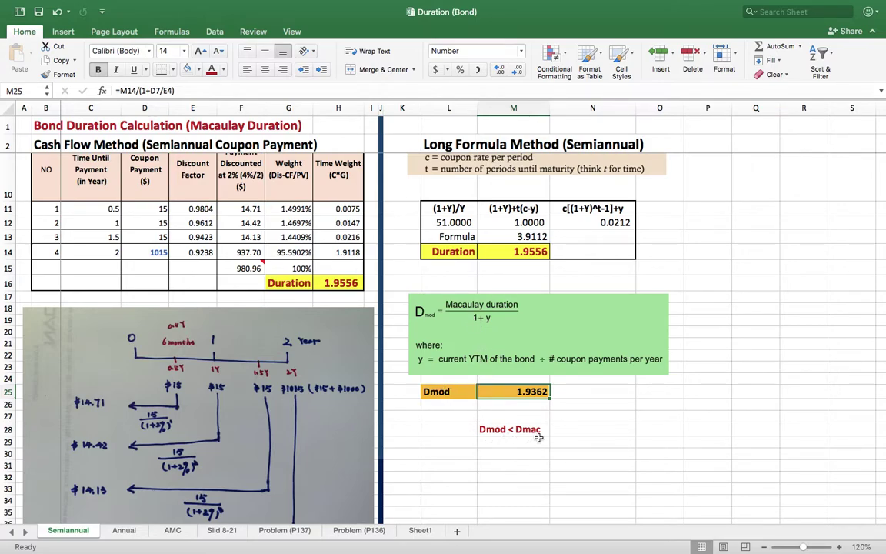
scroll(539, 436, up, 5)
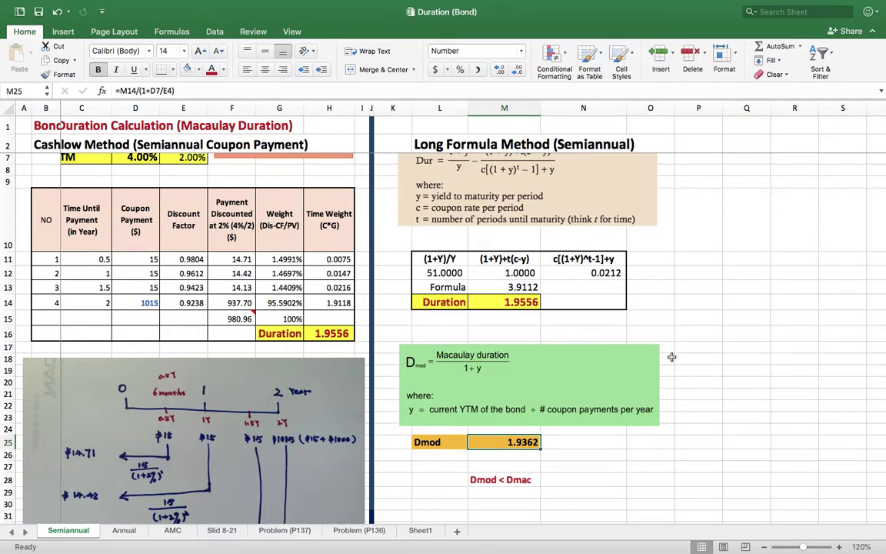
scroll(671, 357, up, 1)
scroll(671, 357, up, 3)
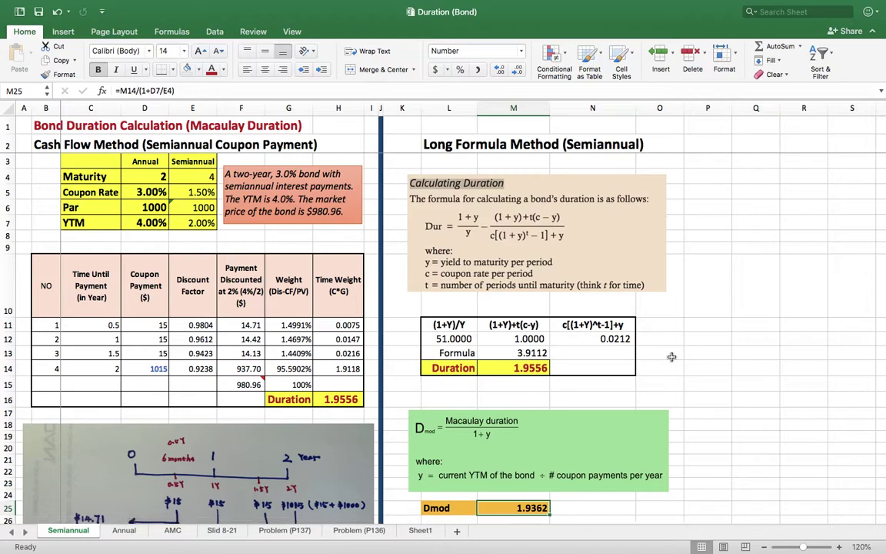
click(671, 357)
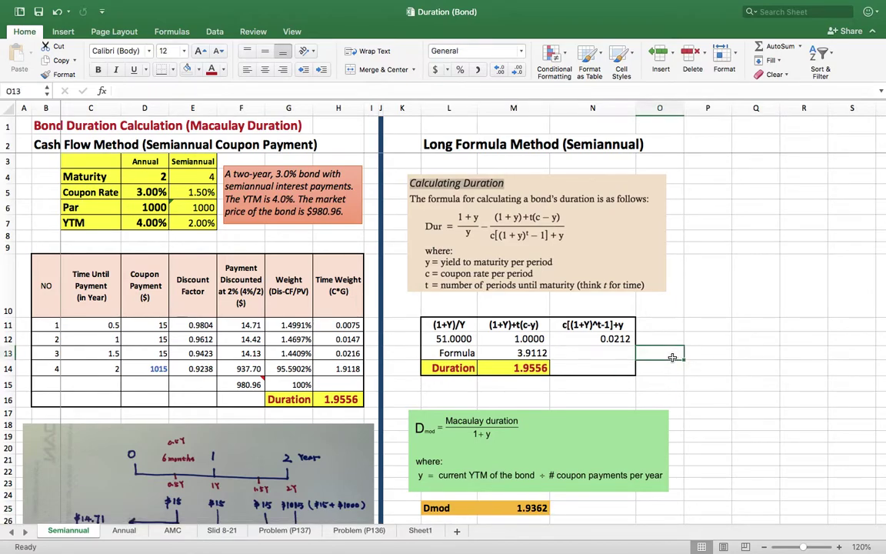